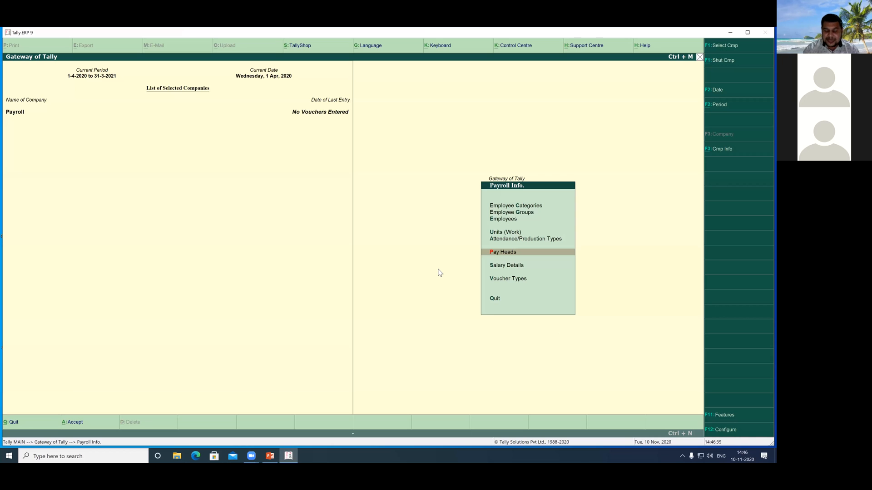
# Step: Start a new pay head named Basic Salary with type Earnings for Employees and income type Fixed
pyautogui.click(501, 256)
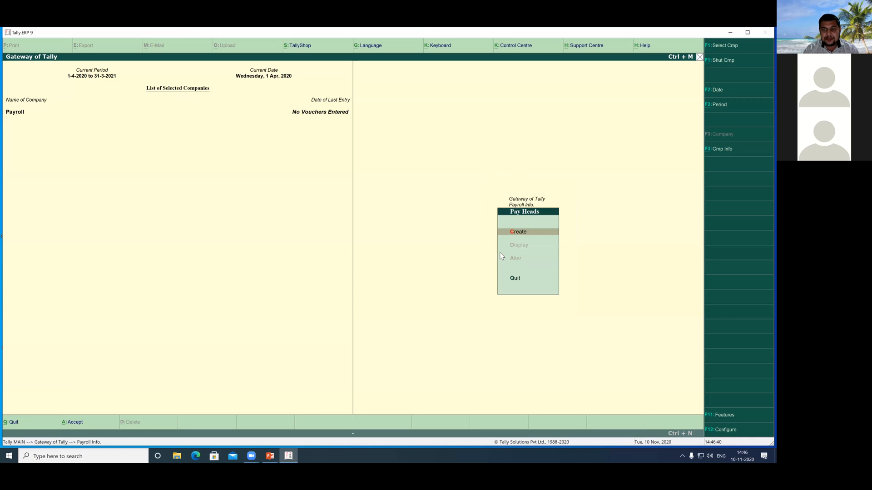
pyautogui.click(517, 233)
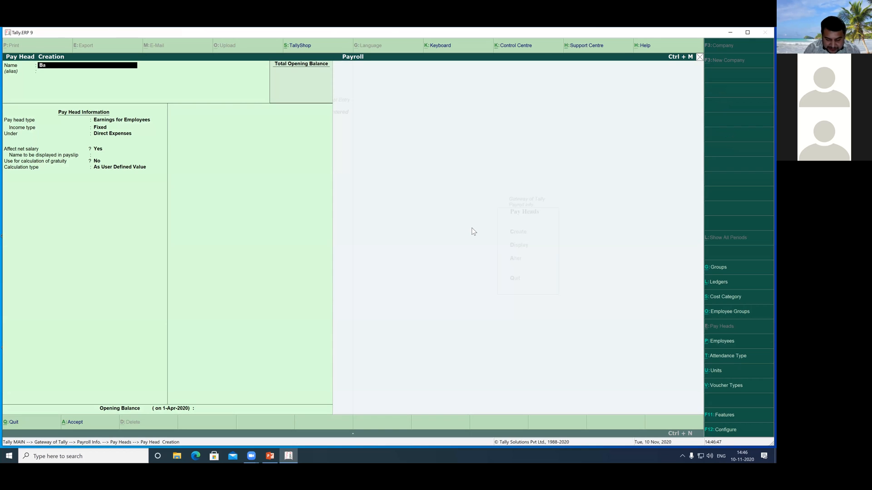
pyautogui.write('Basic Salary')
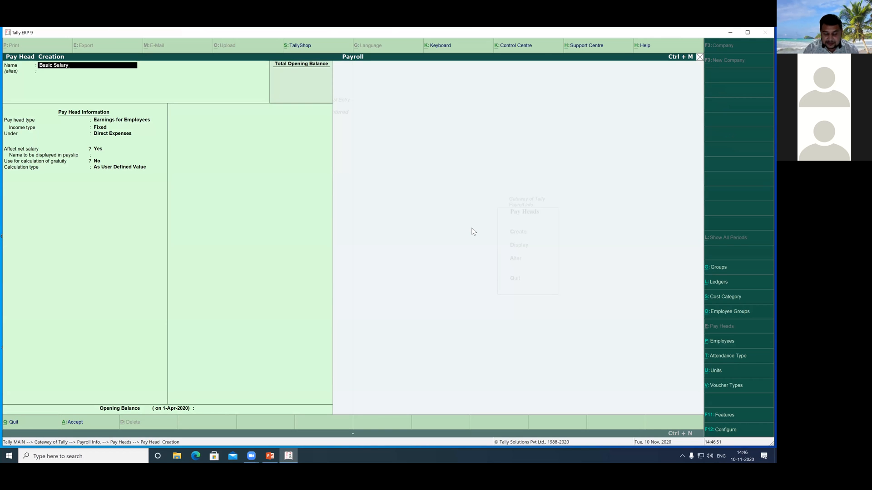
pyautogui.press('Return')
pyautogui.press('Return')
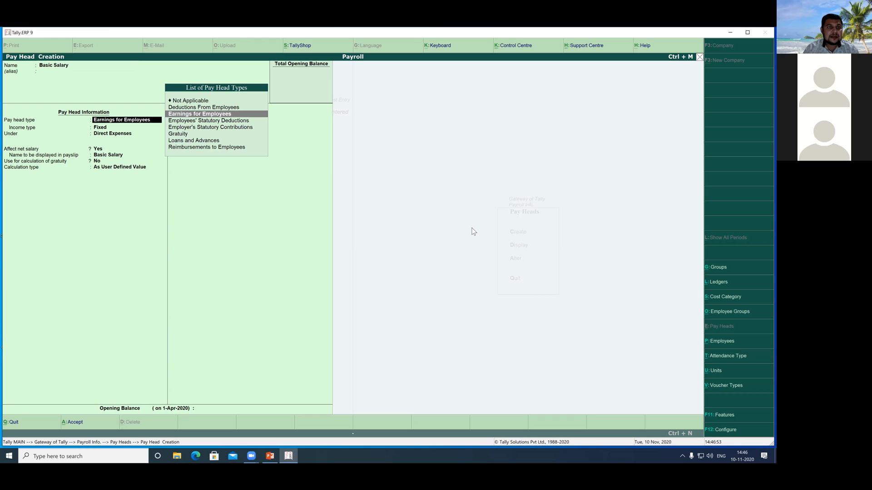
pyautogui.press('Return')
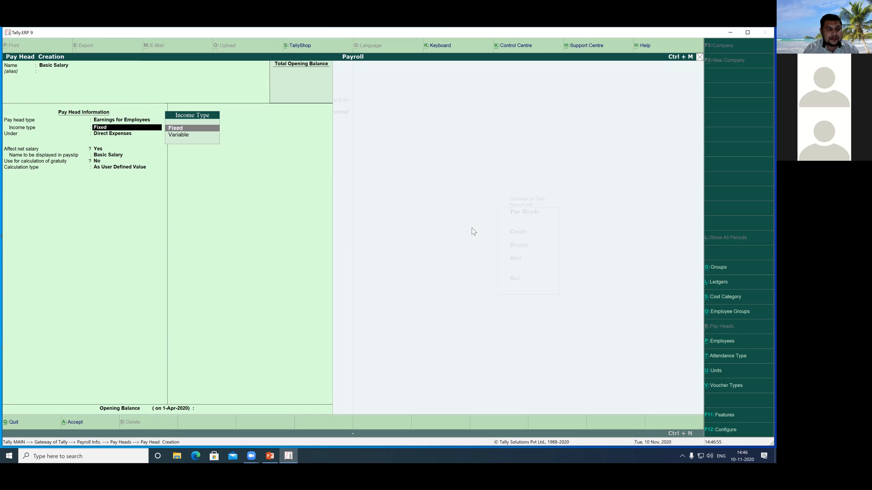
pyautogui.press('Return')
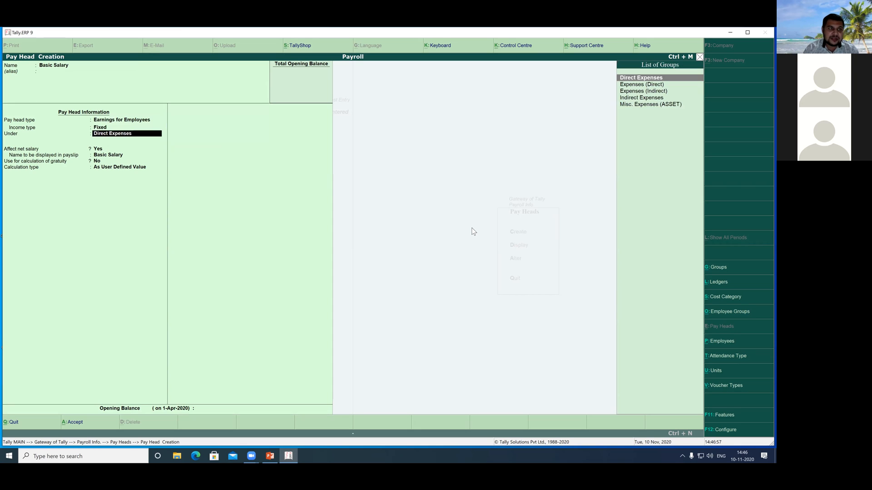
# Step: Place Basic Salary under Indirect Expenses, affecting net salary and not used for gratuity calculation
pyautogui.press('Down')
pyautogui.press('Down')
pyautogui.press('Down')
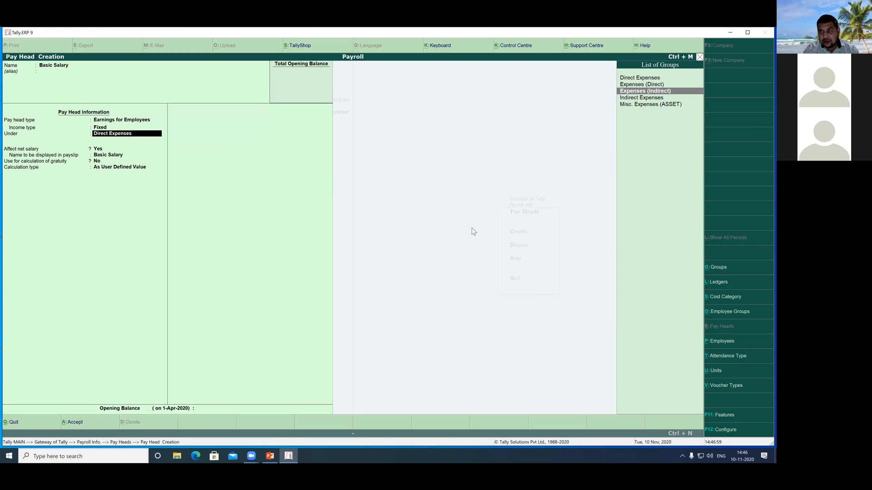
pyautogui.press('Return')
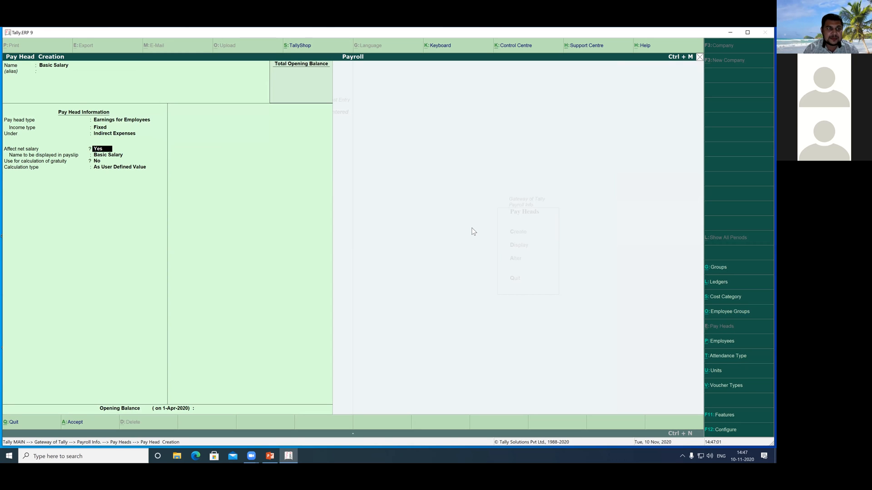
pyautogui.press('Return')
pyautogui.press('Return')
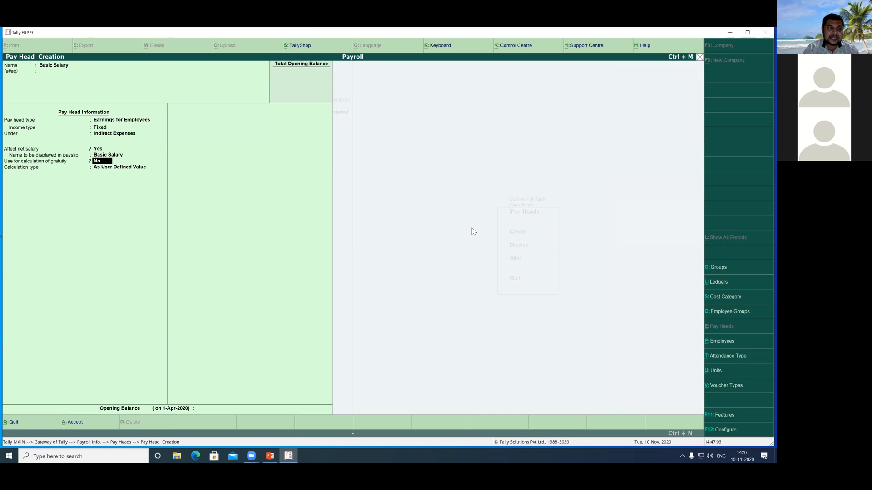
pyautogui.press('Return')
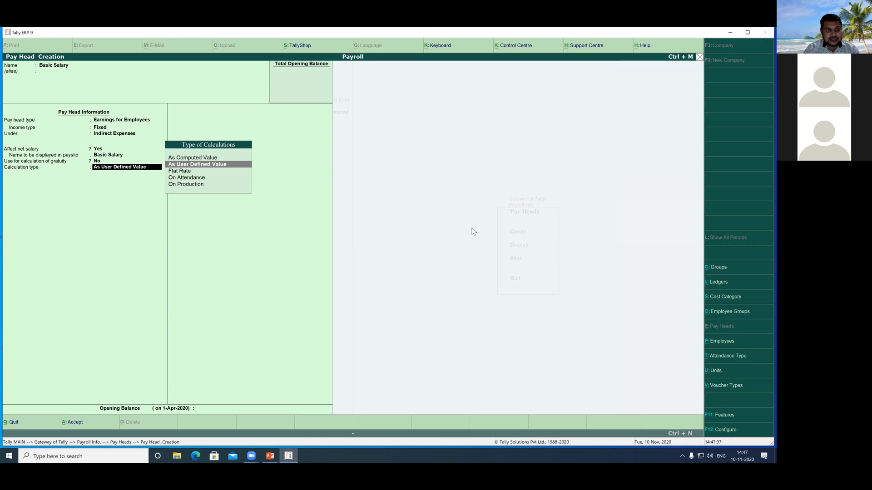
# Step: Set Basic Salary to Flat Rate calculation per Months with rounding Not Applicable, and save the pay head
pyautogui.press('Down')
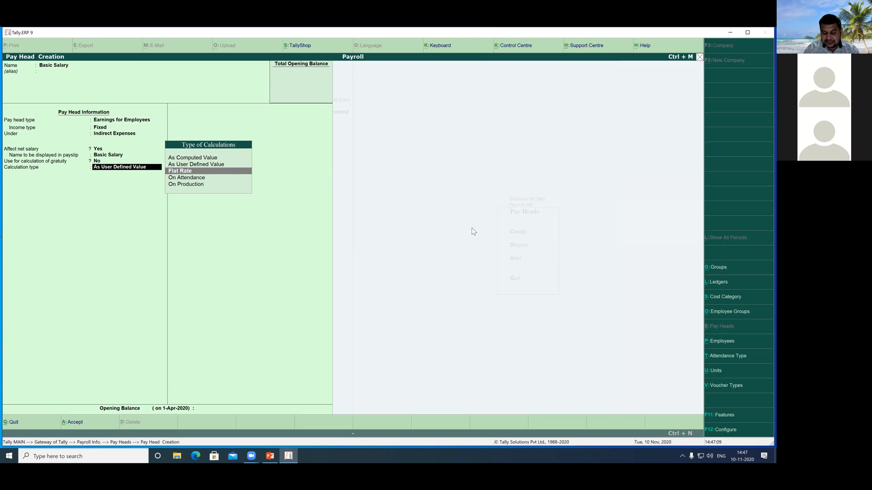
pyautogui.press('Return')
pyautogui.press('Down')
pyautogui.press('Down')
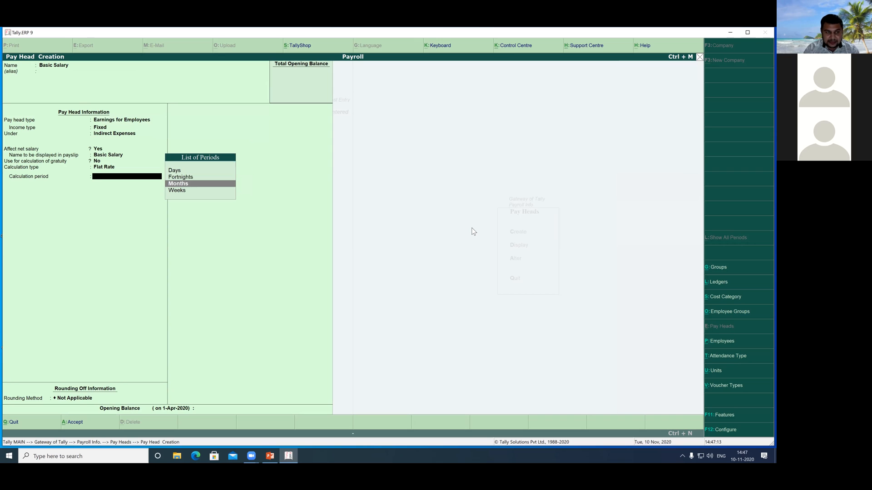
pyautogui.press('Return')
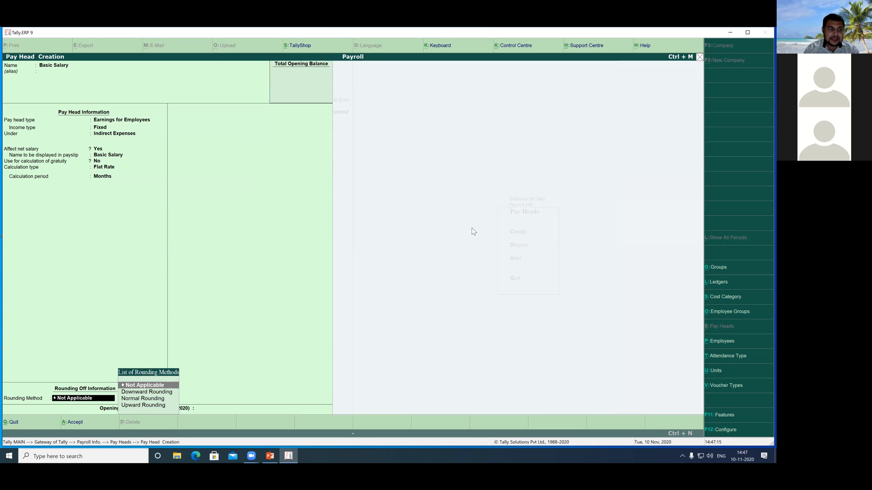
pyautogui.press('Return')
pyautogui.press('Return')
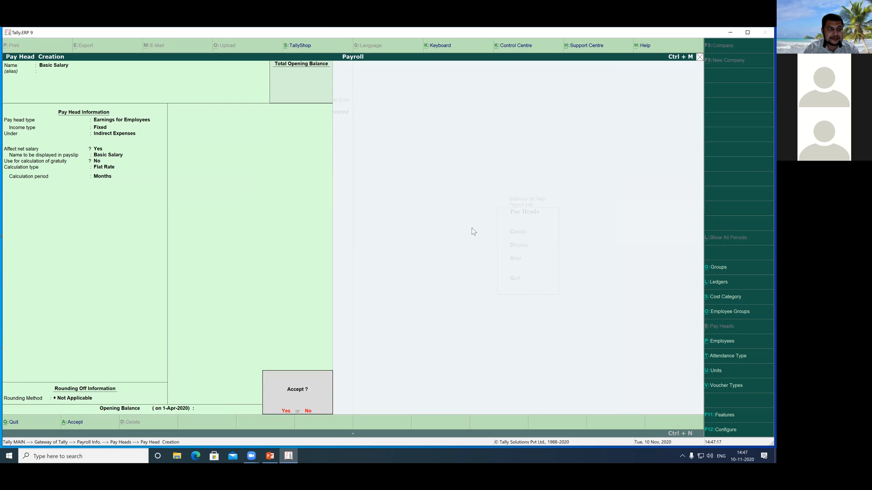
pyautogui.press('Return')
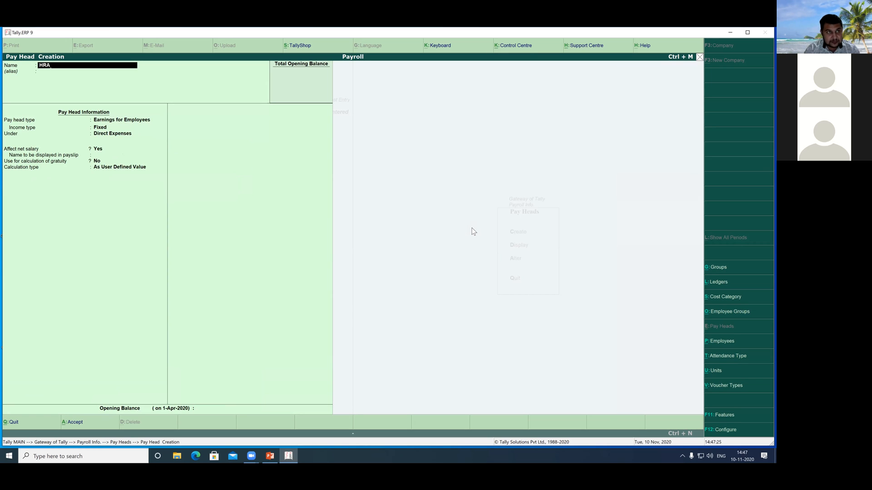
# Step: Begin another pay head named HRA with type Earnings for Employees and income type Variable
pyautogui.write('HRA')
pyautogui.press('Return')
pyautogui.press('Return')
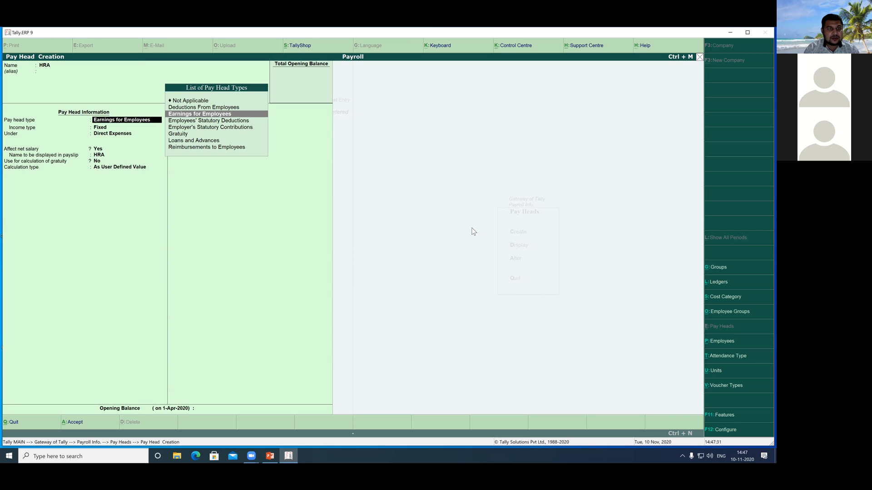
pyautogui.press('Return')
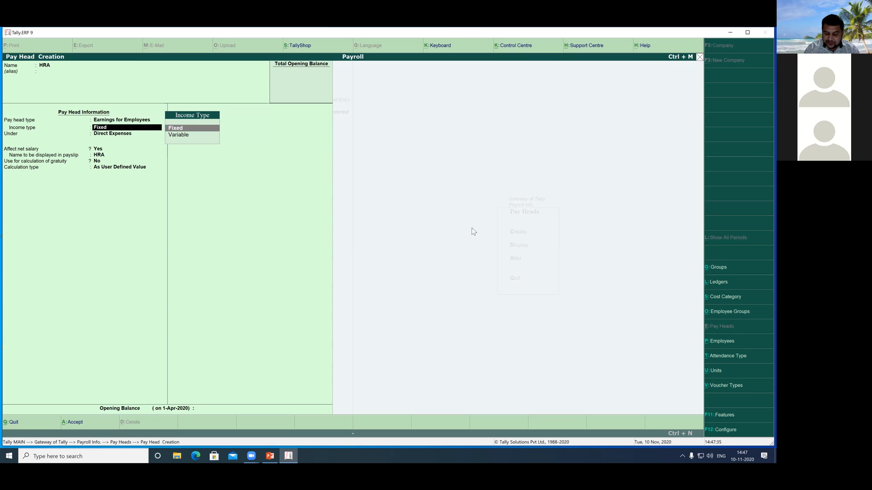
pyautogui.press('Down')
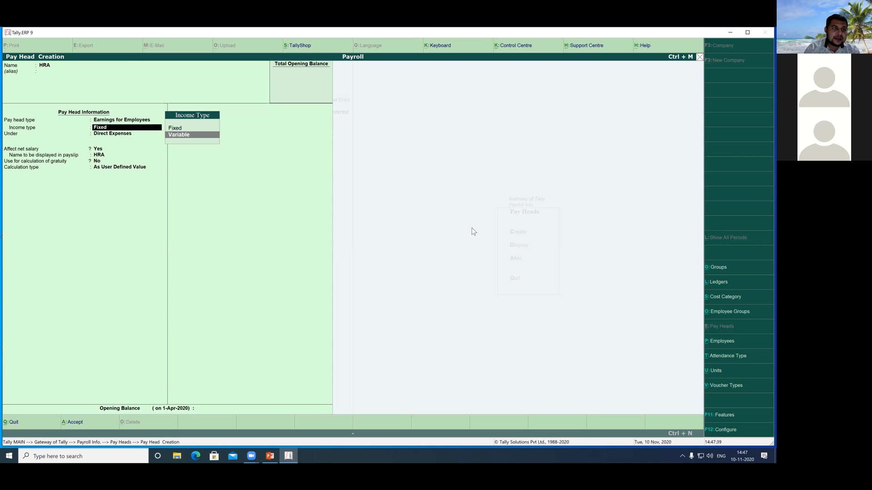
pyautogui.press('Return')
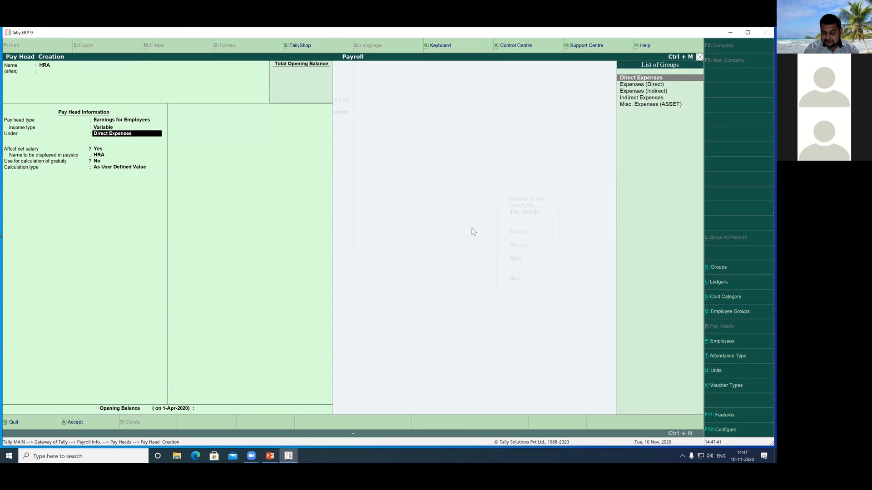
# Step: Place HRA under Indirect Expenses, affecting net salary and not used for gratuity calculation
pyautogui.press('Down')
pyautogui.press('Down')
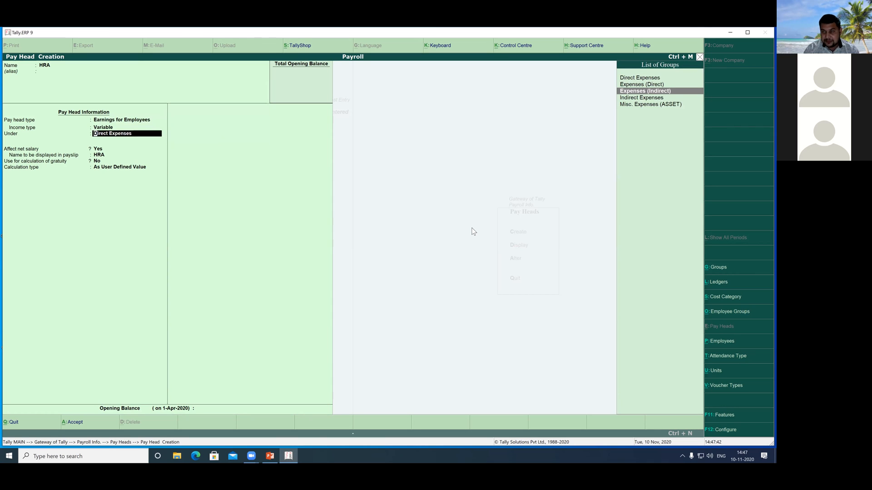
pyautogui.press('Down')
pyautogui.press('Return')
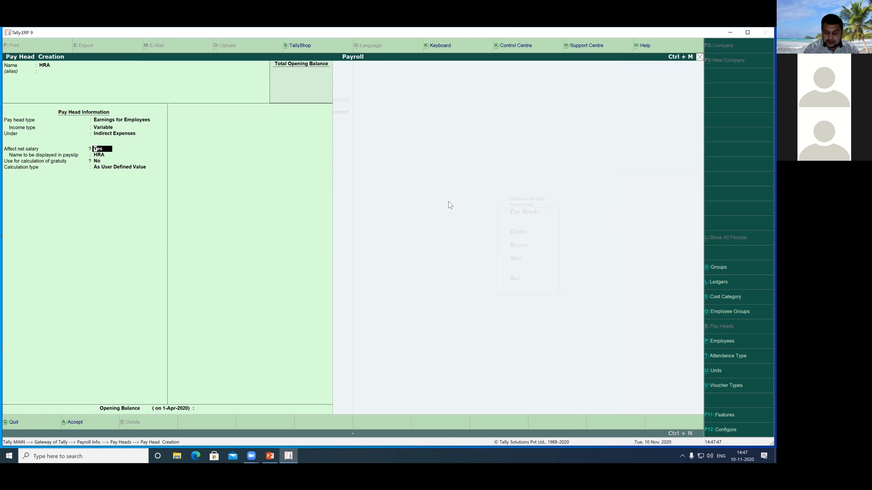
pyautogui.press('Return')
pyautogui.press('Return')
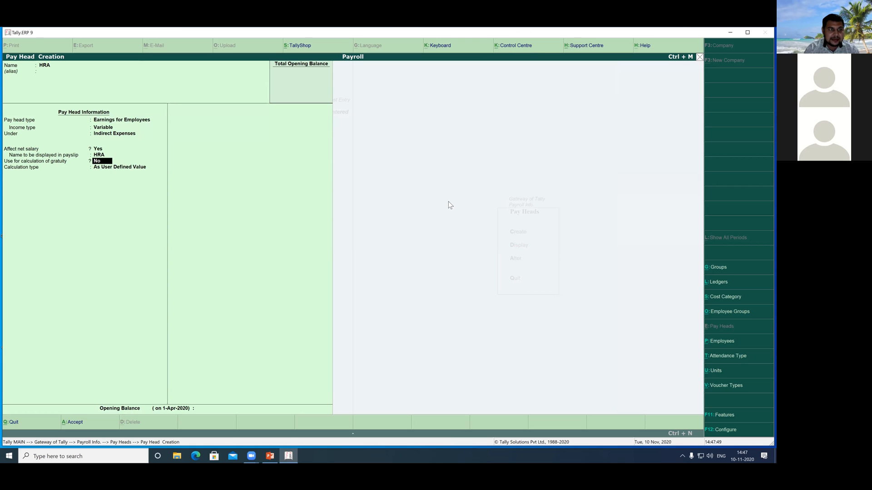
pyautogui.press('Return')
# Step: Set HRA's calculation type to As Computed Value
pyautogui.press('Down')
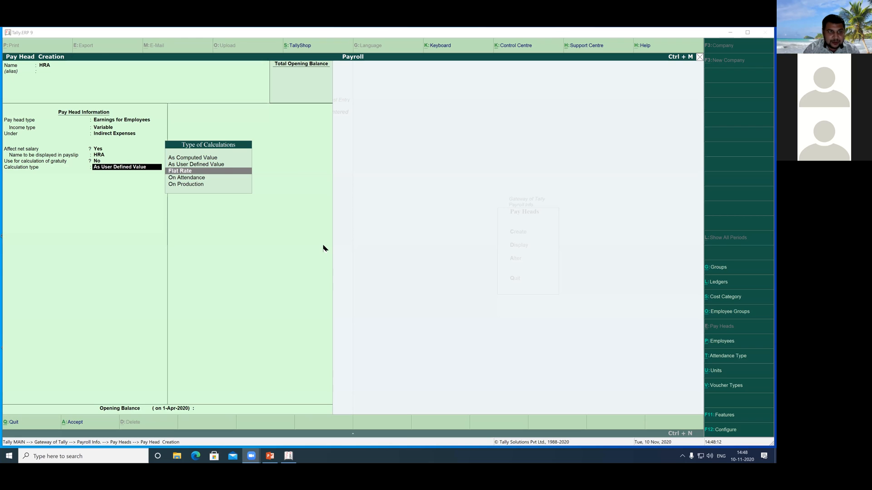
pyautogui.click(212, 160)
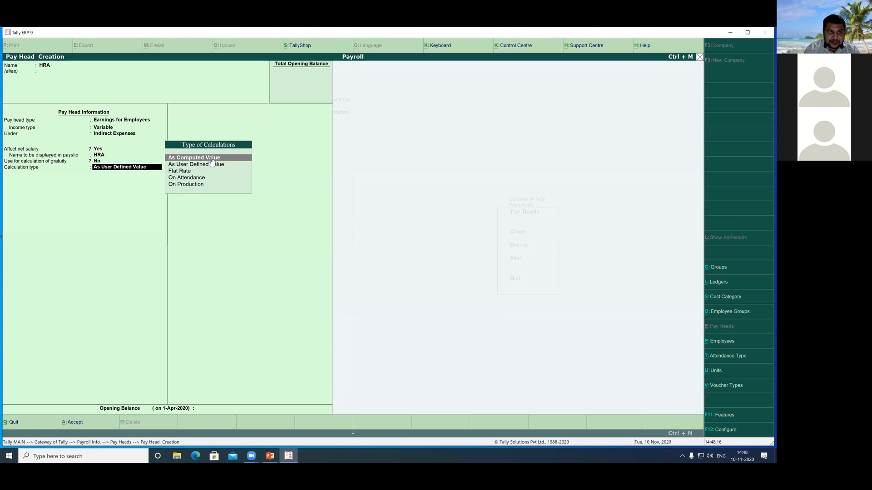
pyautogui.click(211, 159)
pyautogui.press('Return')
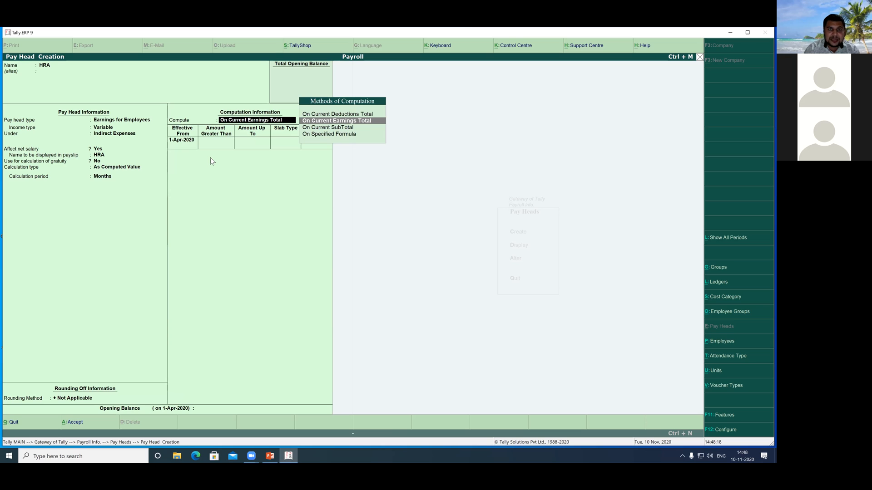
# Step: Compute HRA On Specified Formula, adding Basic Salary as the formula's only pay head
pyautogui.press('Down')
pyautogui.press('Down')
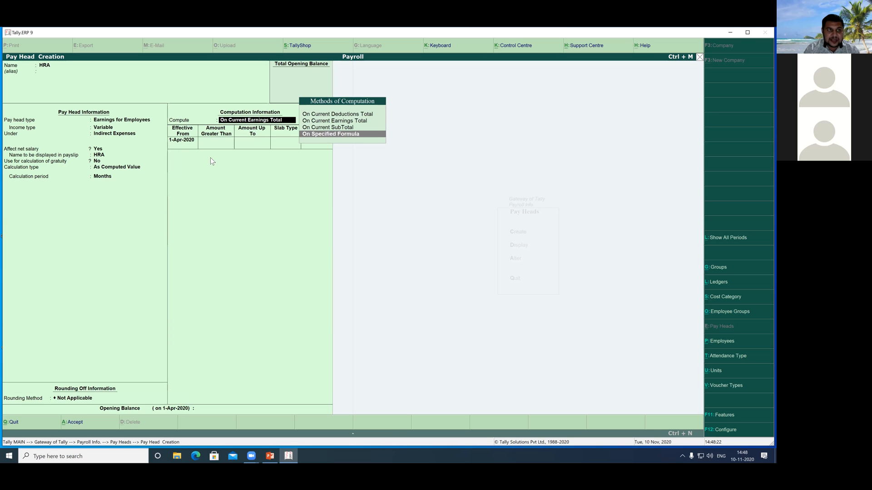
pyautogui.press('Return')
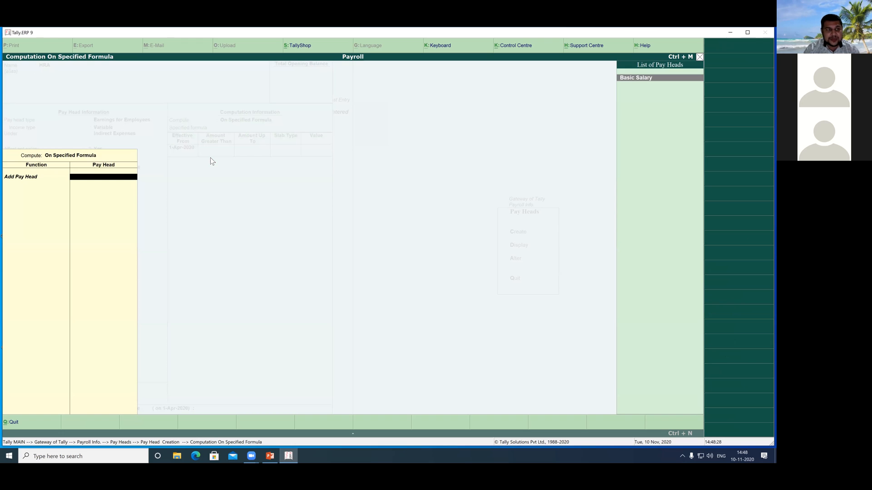
pyautogui.press('Return')
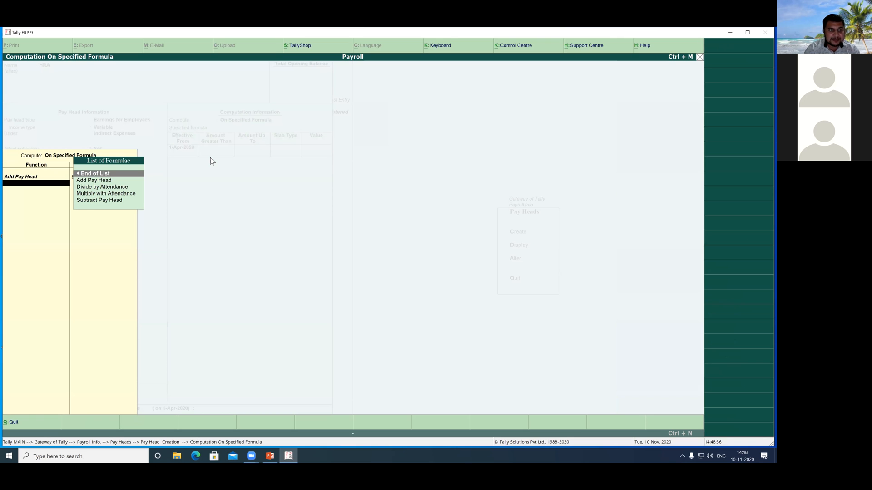
pyautogui.press('Return')
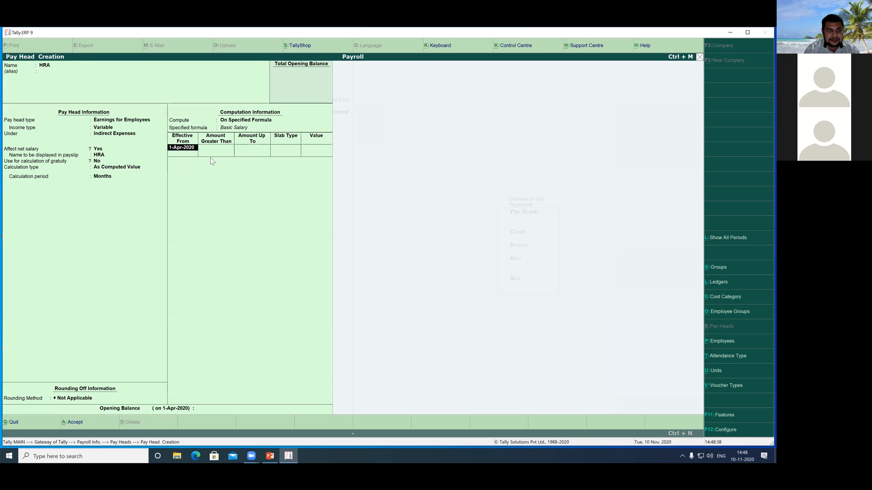
# Step: Add a 40% Percentage slab to HRA's computation, effective from 1-Apr-2020
pyautogui.press('Return')
pyautogui.press('Return')
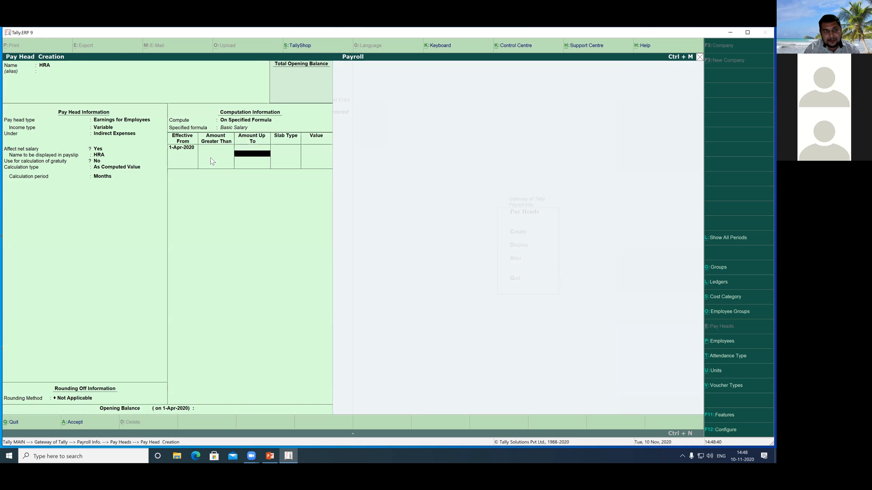
pyautogui.press('Return')
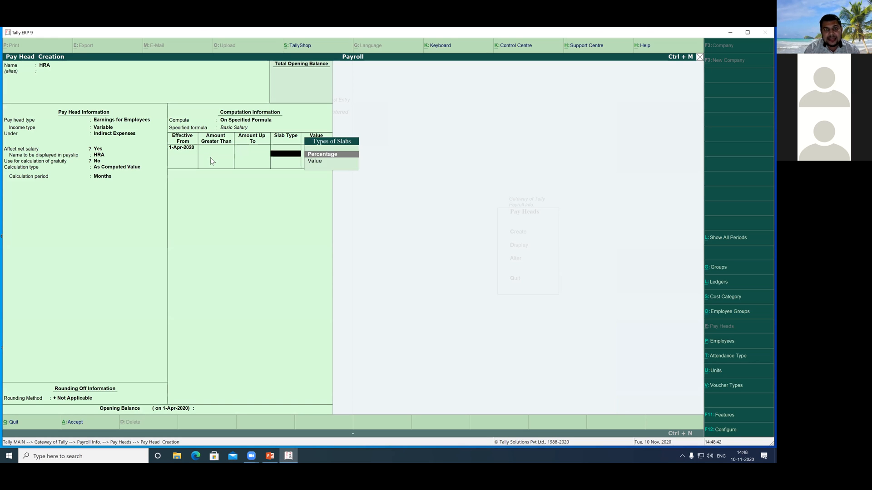
pyautogui.press('Return')
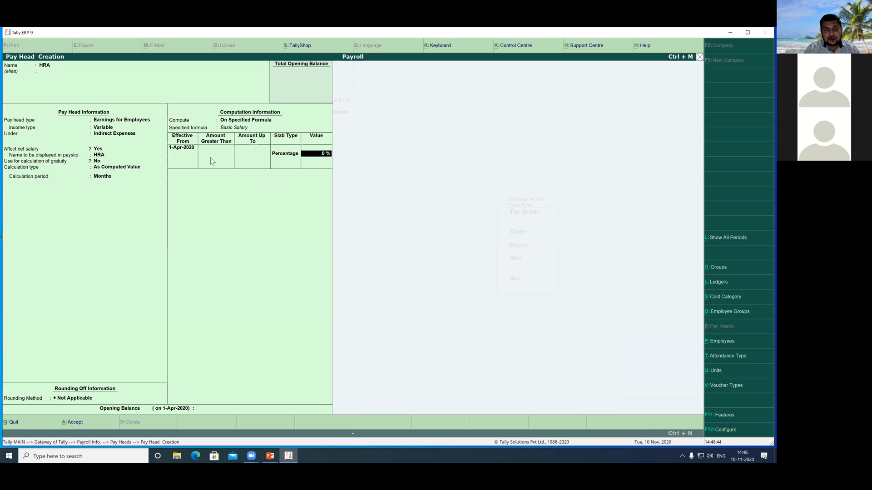
pyautogui.write('40')
pyautogui.press('Return')
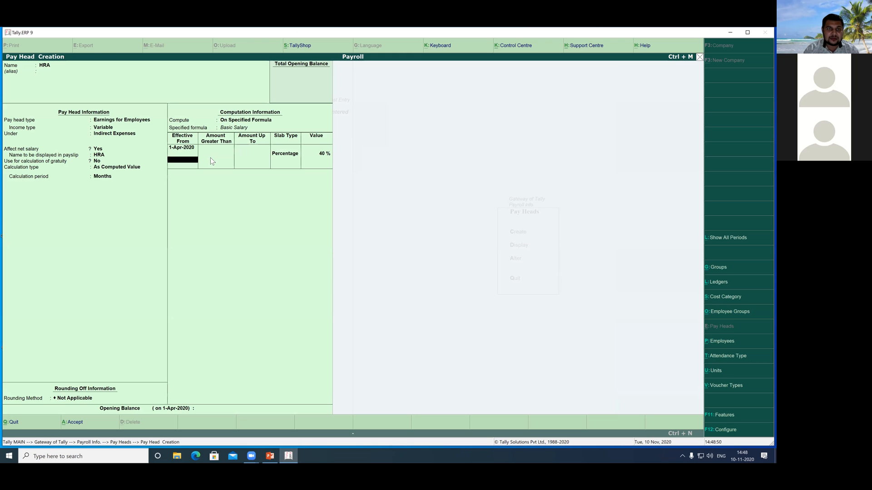
# Step: Limit HRA's 40% Percentage slab to amounts up to 50,000
pyautogui.press('BackSpace')
pyautogui.press('BackSpace')
pyautogui.press('BackSpace')
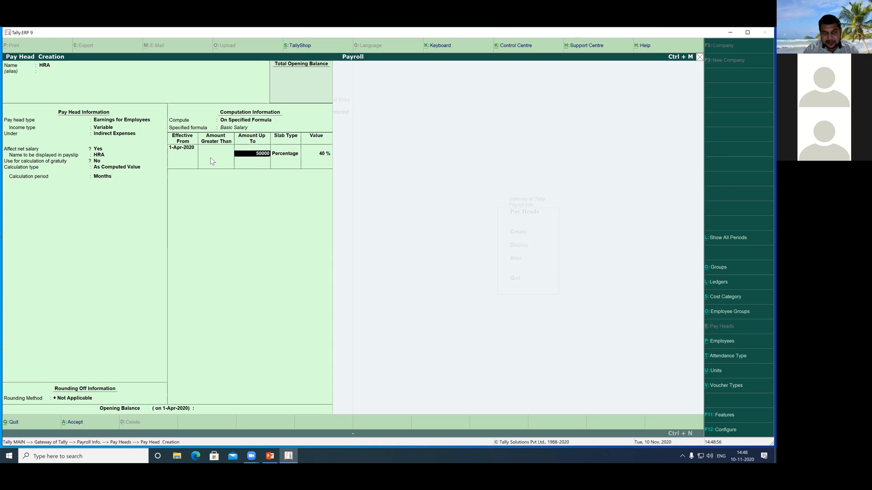
pyautogui.press('Return')
pyautogui.press('Return')
pyautogui.press('Return')
pyautogui.press('Return')
pyautogui.press('Return')
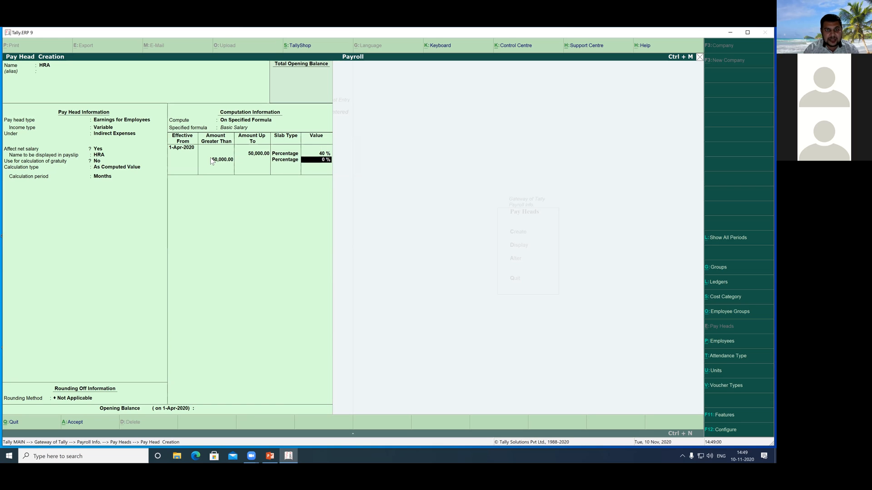
# Step: Add a 35% Percentage slab for amounts greater than 50,000 and save the HRA pay head
pyautogui.write('35')
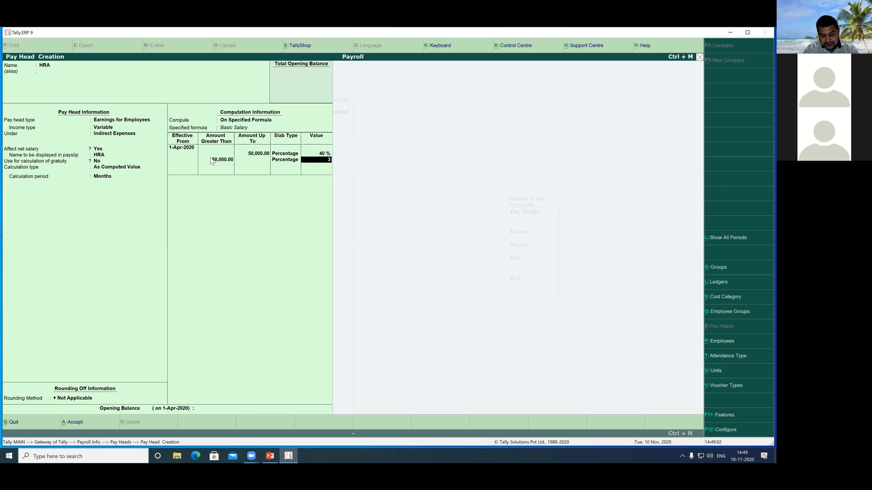
pyautogui.press('Return')
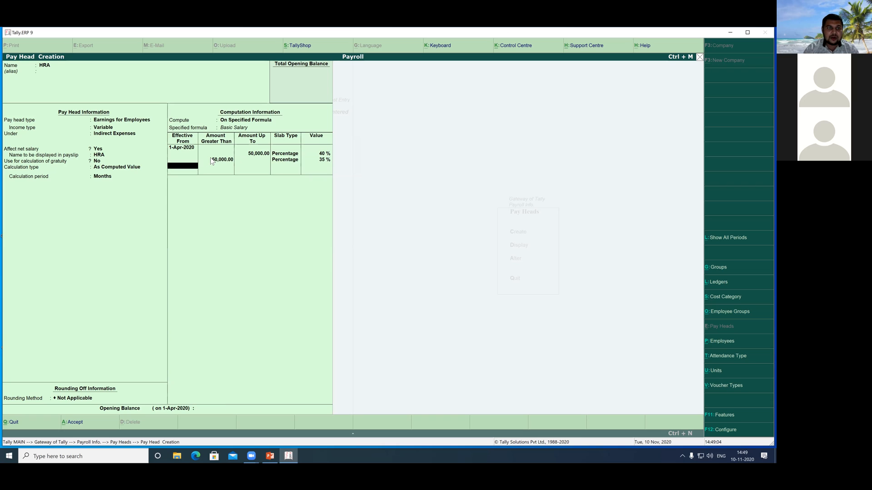
pyautogui.press('Return')
pyautogui.press('Return')
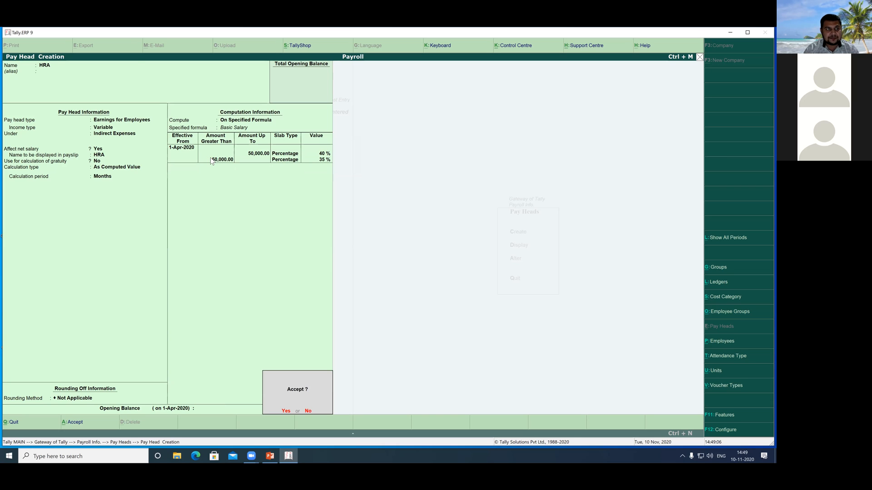
pyautogui.press('Return')
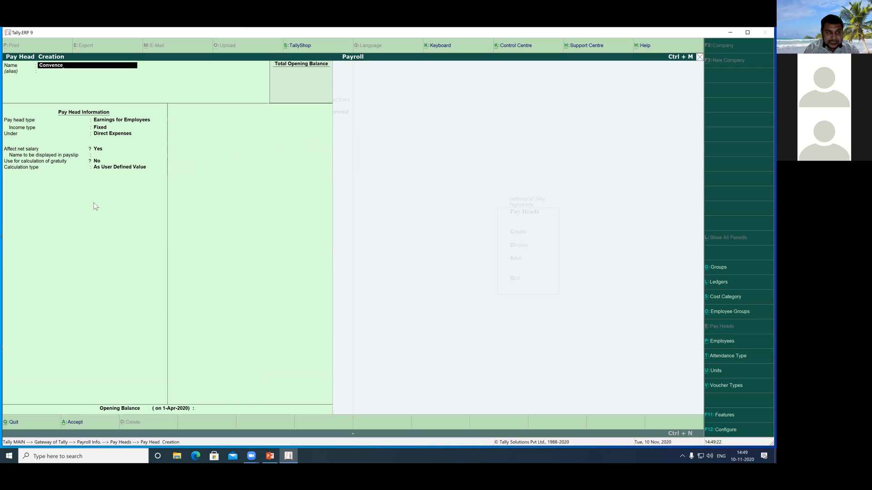
# Step: Name the new pay head Convence, with type Earnings for Employees and Variable income type
pyautogui.press('Return')
pyautogui.press('Return')
pyautogui.press('Return')
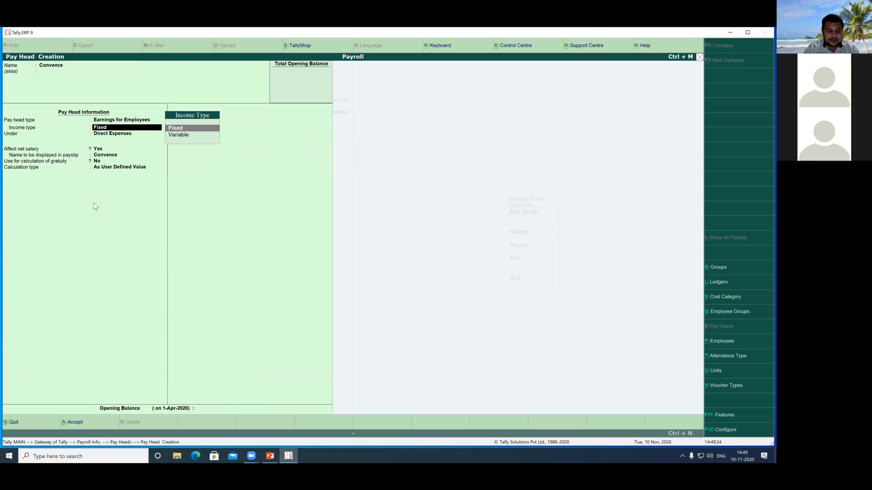
pyautogui.press('Down')
# Step: Place Convence under Indirect Expenses, affecting net salary and not used for gratuity calculation
pyautogui.press('Return')
pyautogui.press('Down')
pyautogui.press('Down')
pyautogui.press('Down')
pyautogui.press('Return')
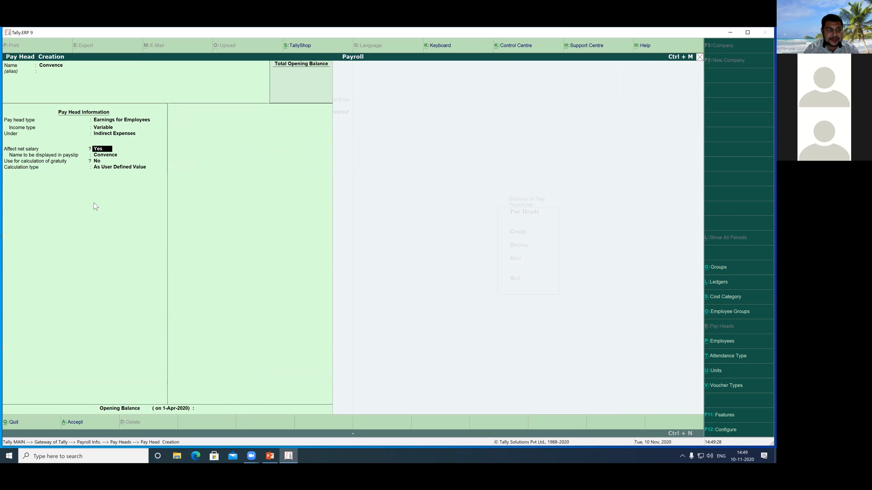
pyautogui.press('Return')
pyautogui.press('Return')
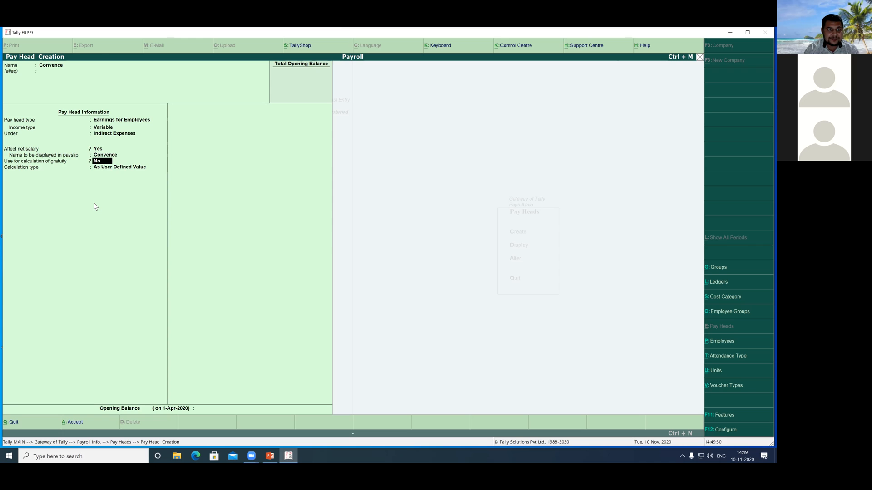
pyautogui.press('Return')
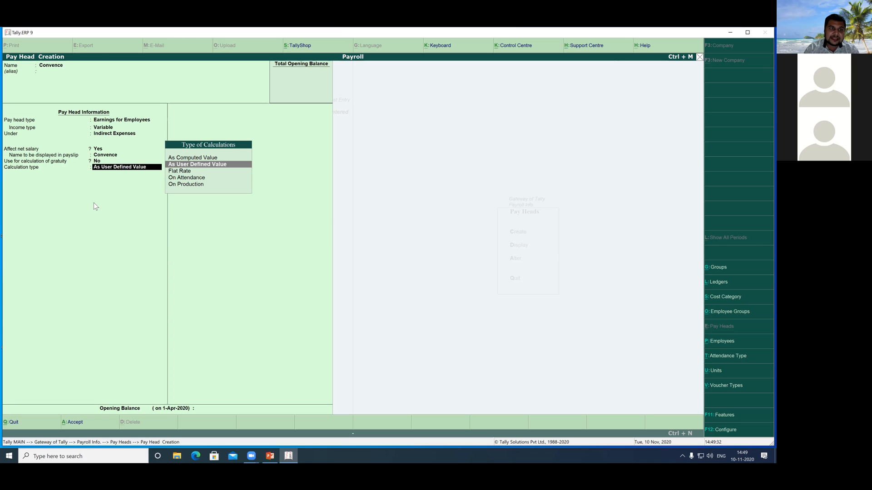
# Step: Set Convence's calculation type to As User Defined Value and save the pay head
pyautogui.press('Return')
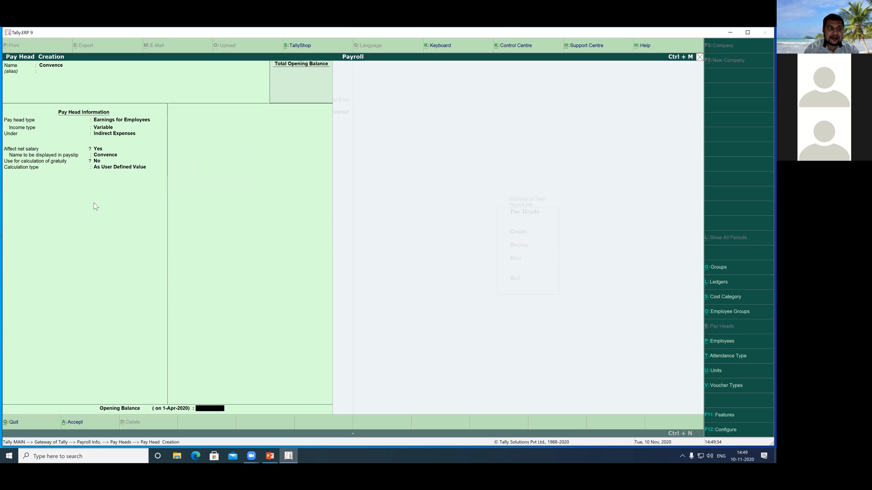
pyautogui.press('Return')
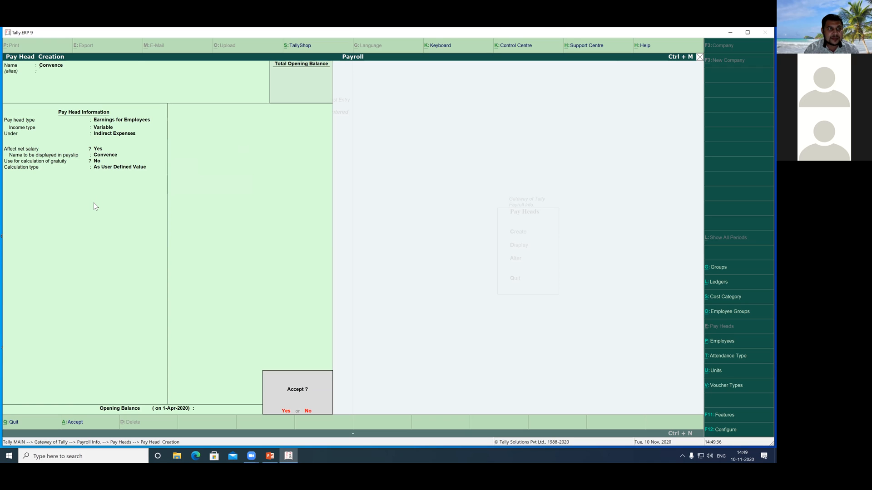
pyautogui.press('Return')
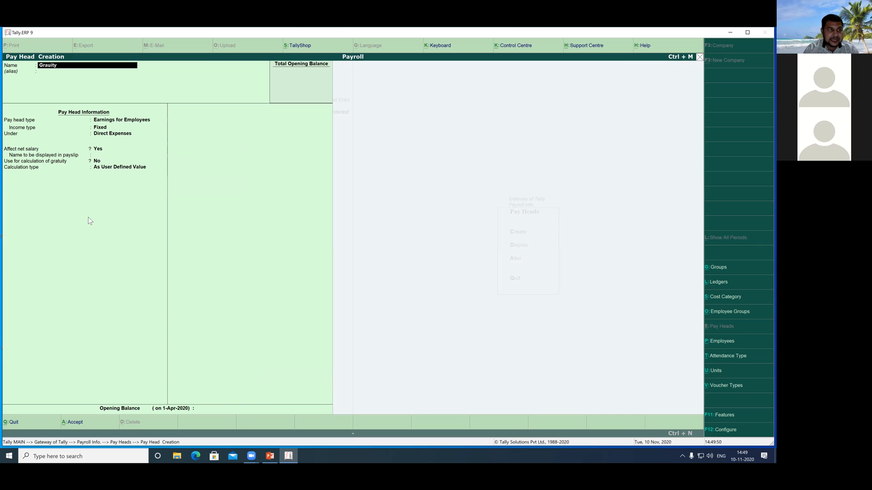
# Step: Name the new pay head Grauity and set its pay head type to Gratuity
pyautogui.press('Return')
pyautogui.press('Return')
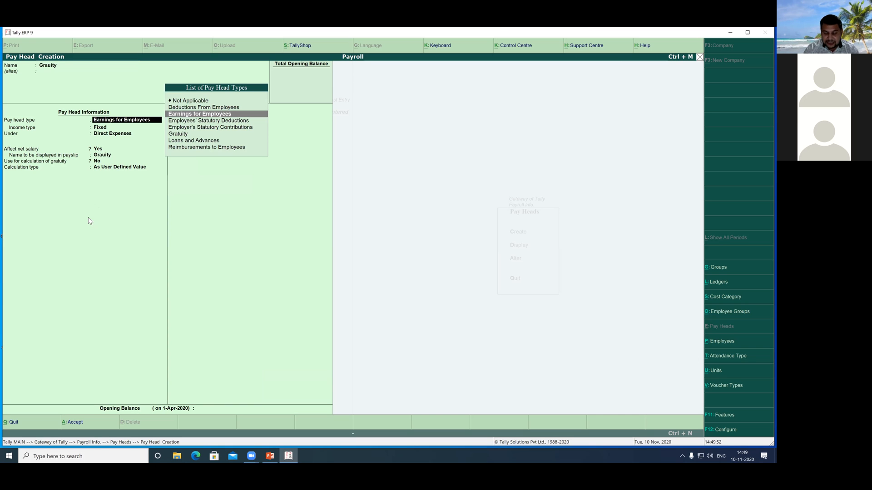
pyautogui.press('Down')
pyautogui.press('Down')
pyautogui.press('Down')
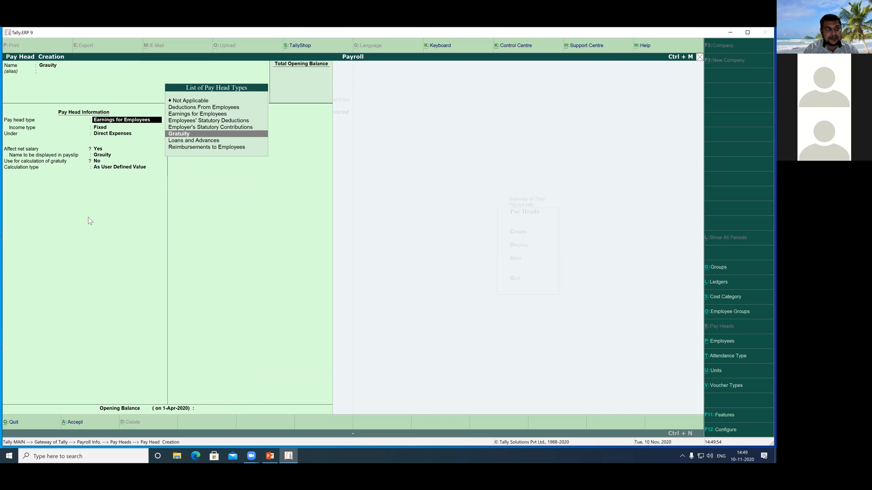
pyautogui.press('Return')
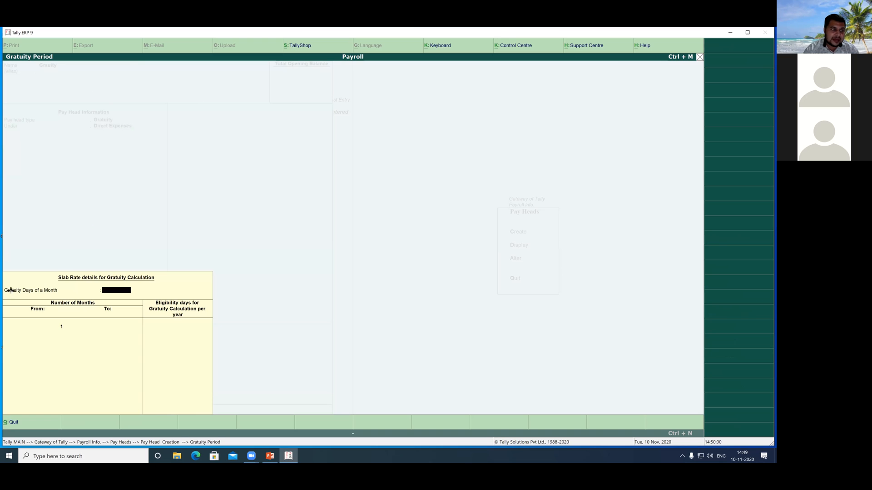
# Step: Set the gratuity days of a month to 30 and give months 1 to 60 an eligibility of 0 days per year
pyautogui.moveTo(4, 285); pyautogui.dragTo(139, 298)
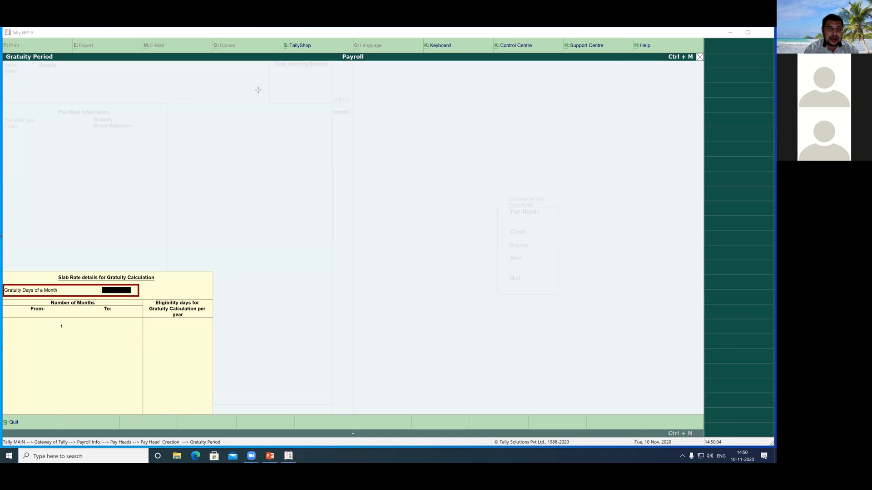
pyautogui.click(107, 291)
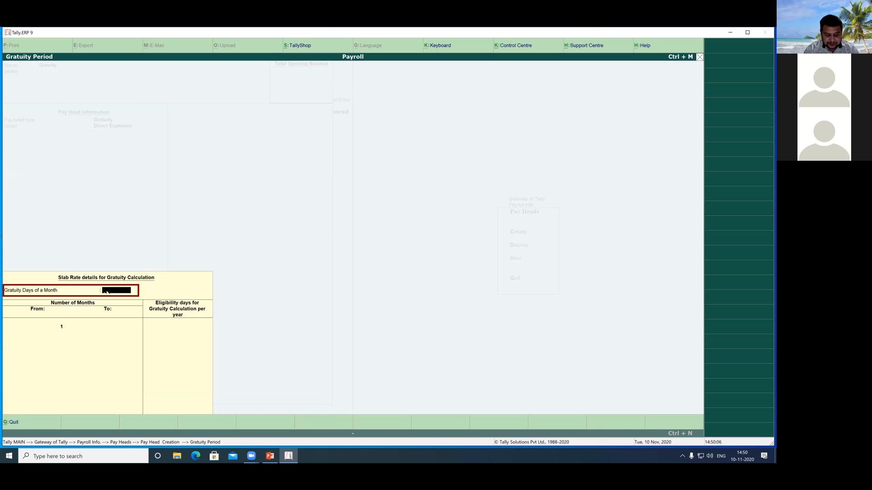
pyautogui.write('30')
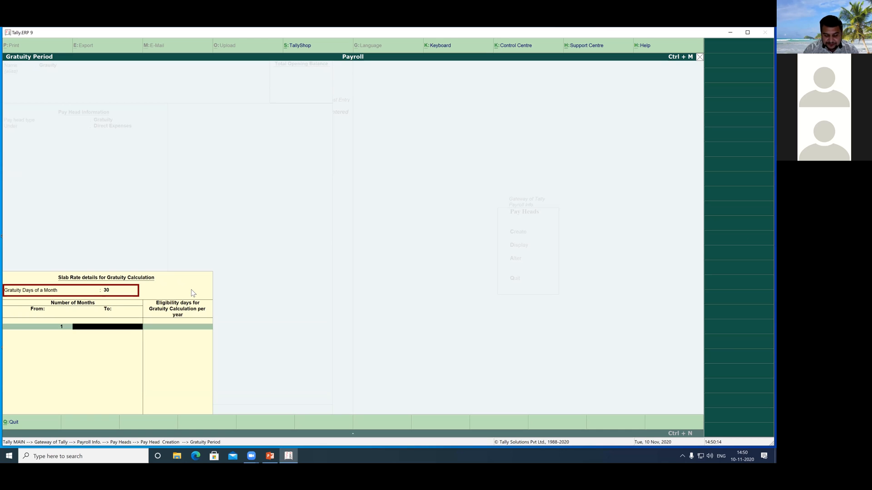
pyautogui.write('0')
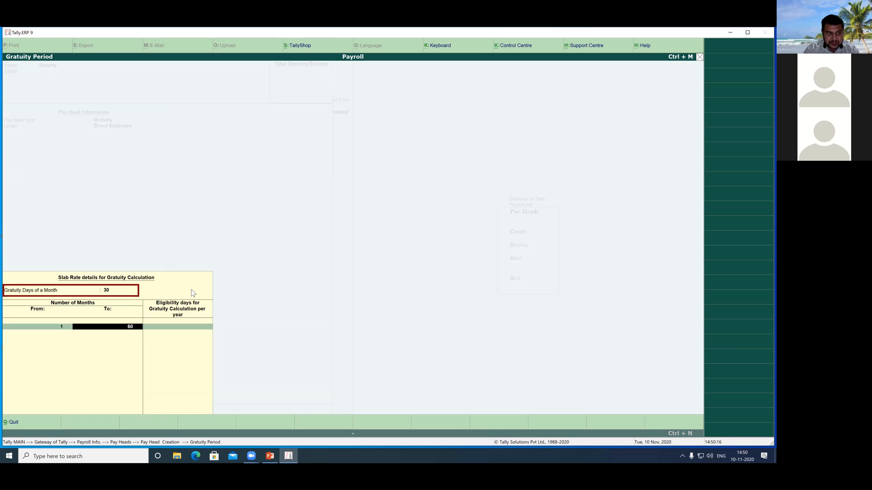
pyautogui.press('Return')
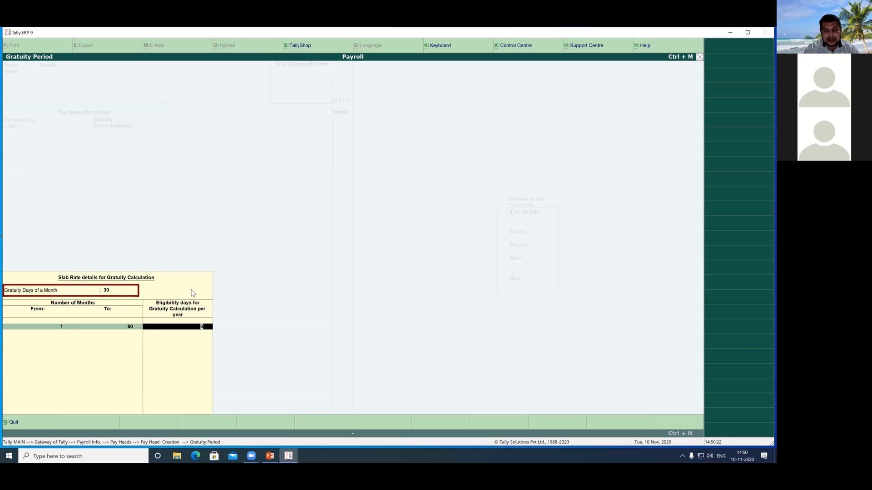
pyautogui.press('Return')
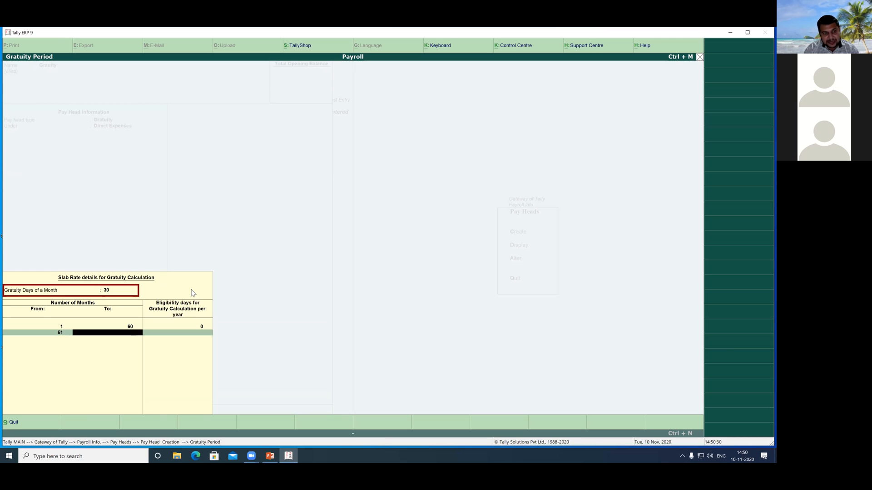
# Step: Add an open-ended gratuity slab from month 61 with 15 eligibility days per year
pyautogui.press('Return')
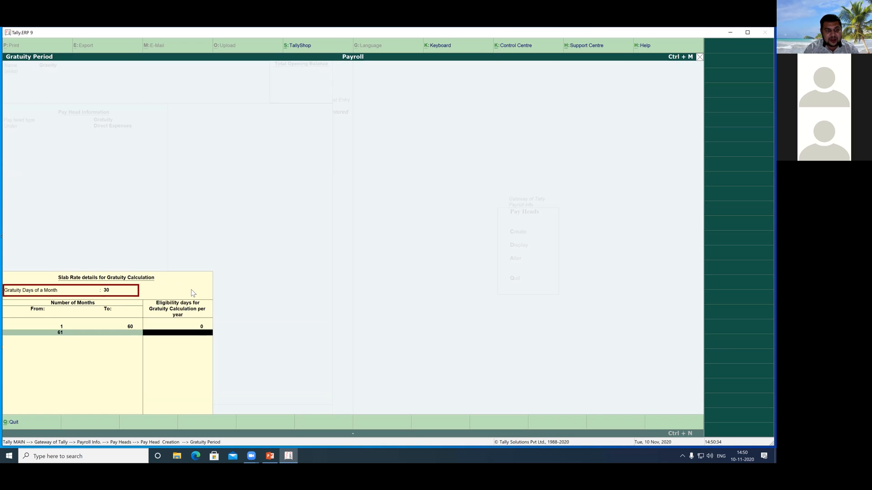
pyautogui.write('15')
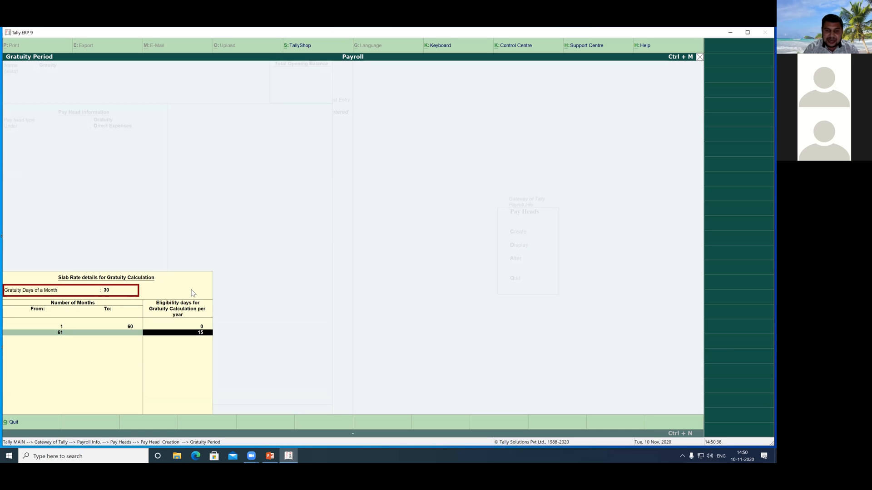
pyautogui.press('Return')
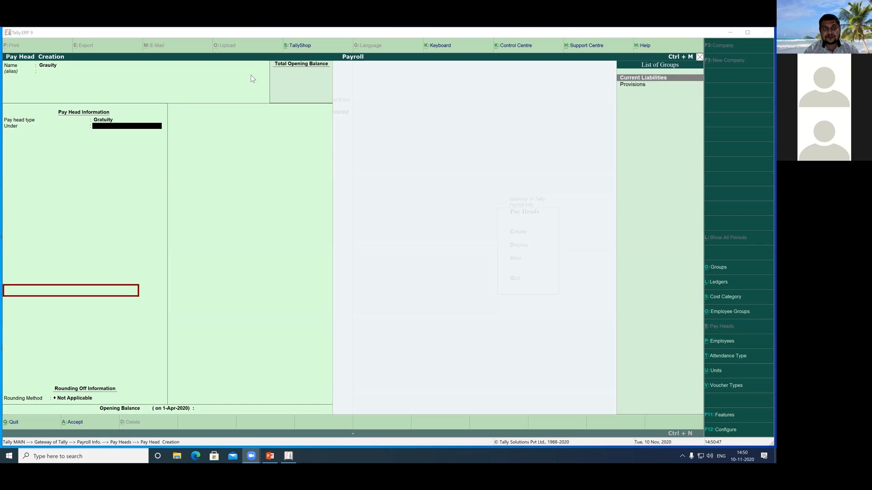
# Step: Place the Grauity pay head under Current Liabilities with rounding Not Applicable, and save it
pyautogui.moveTo(607, 73); pyautogui.dragTo(684, 93)
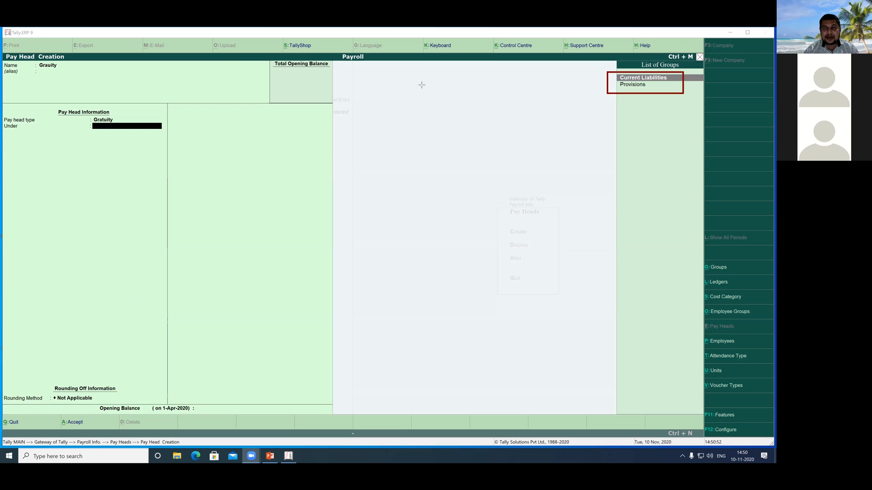
pyautogui.click(628, 80)
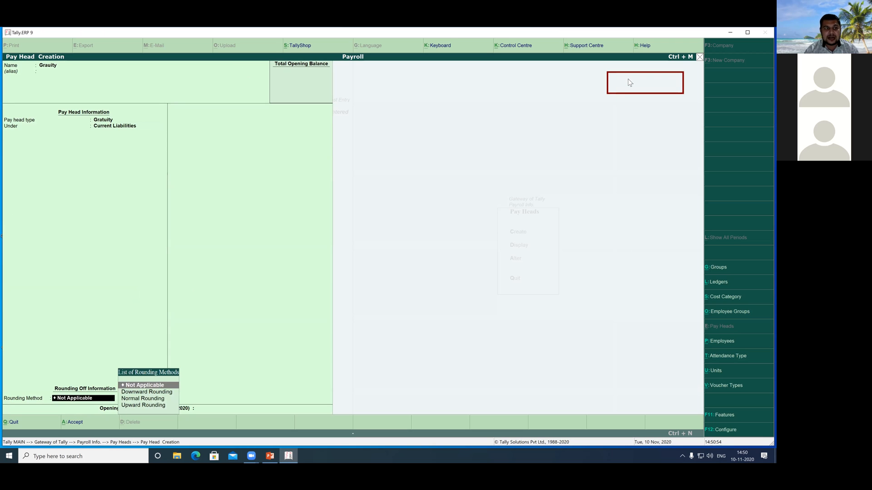
pyautogui.click(142, 386)
pyautogui.press('Return')
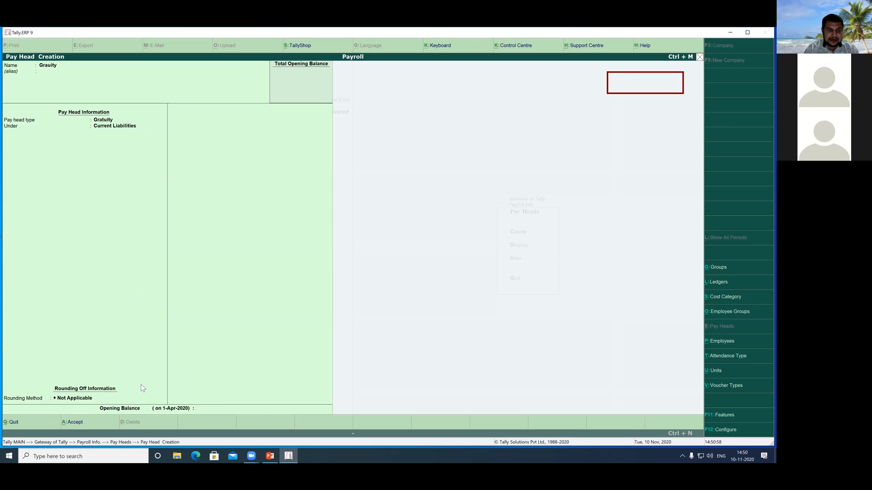
pyautogui.press('Return')
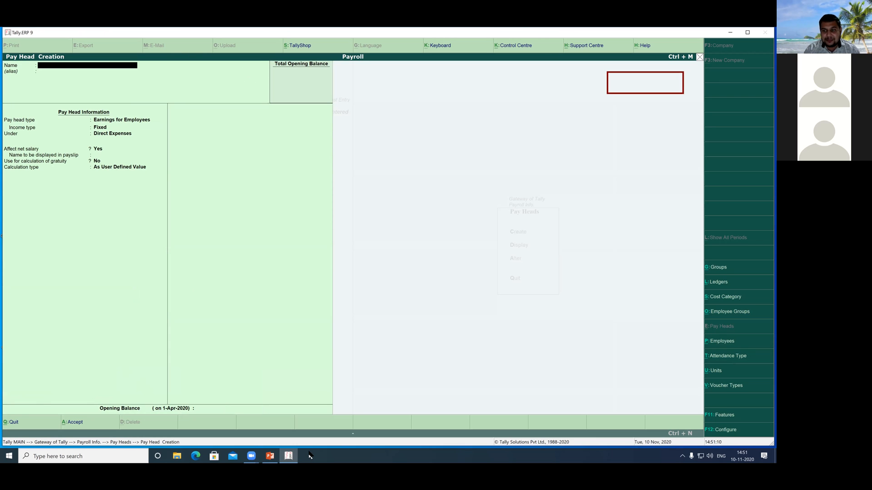
# Step: Switch to the presentation slide on default pay head types and mark Earnings for Employees
pyautogui.hotkey('alt', 'Tab')
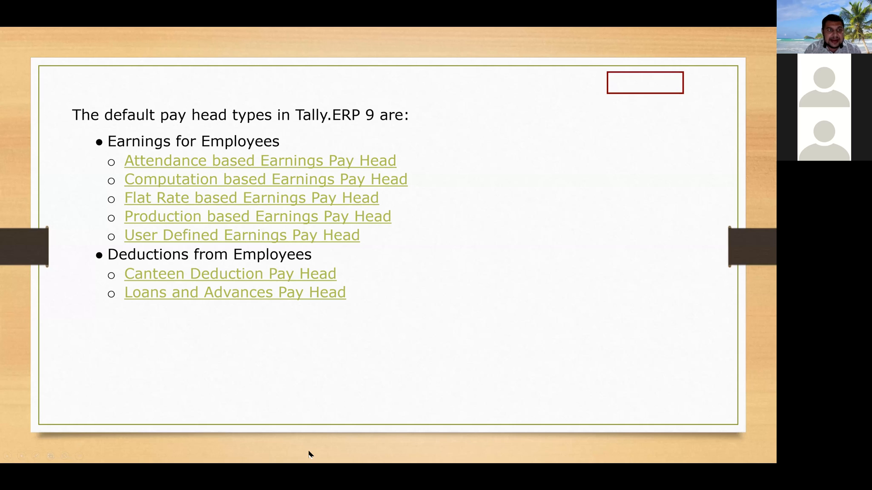
pyautogui.moveTo(107, 132); pyautogui.dragTo(270, 150)
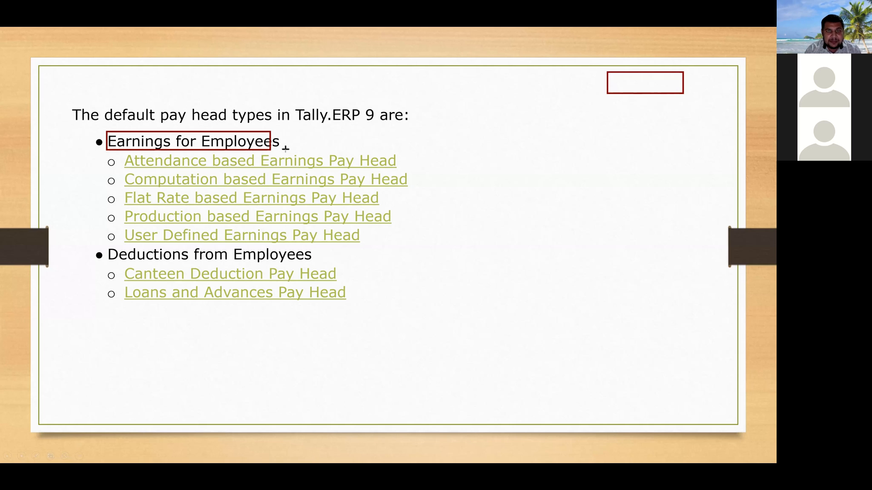